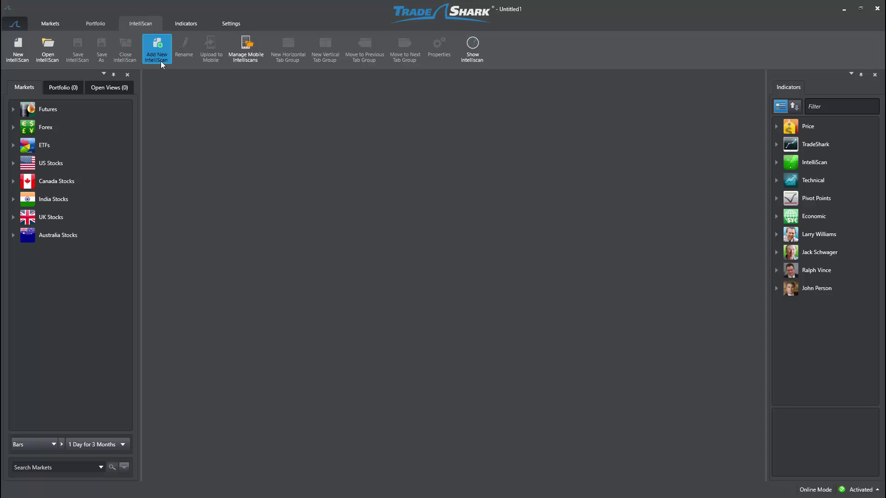
Start a new IntelliScan, add US Stocks, and create a 'Short Term Cross' tab from the Short Trend template.
left_click(17, 57)
left_click_drag(195, 231, 195, 401)
left_click_drag(40, 160, 350, 203)
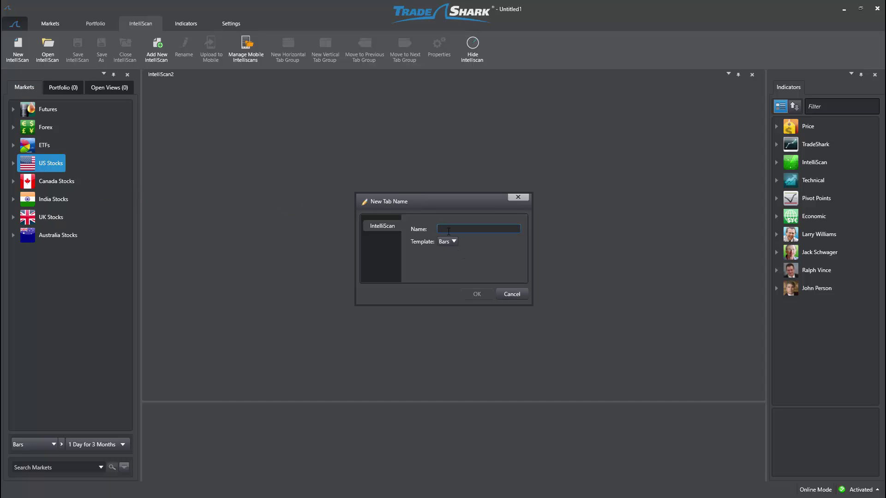
type("Short Term Cross")
left_click(447, 244)
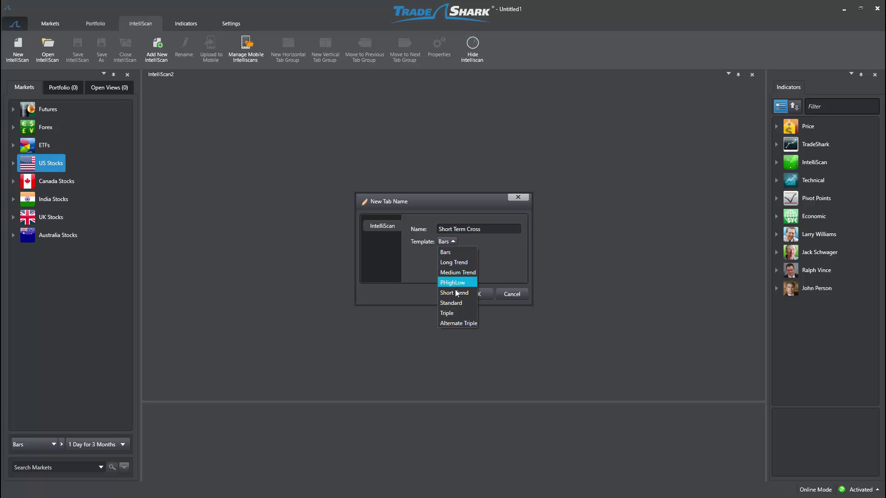
left_click(456, 291)
left_click(473, 292)
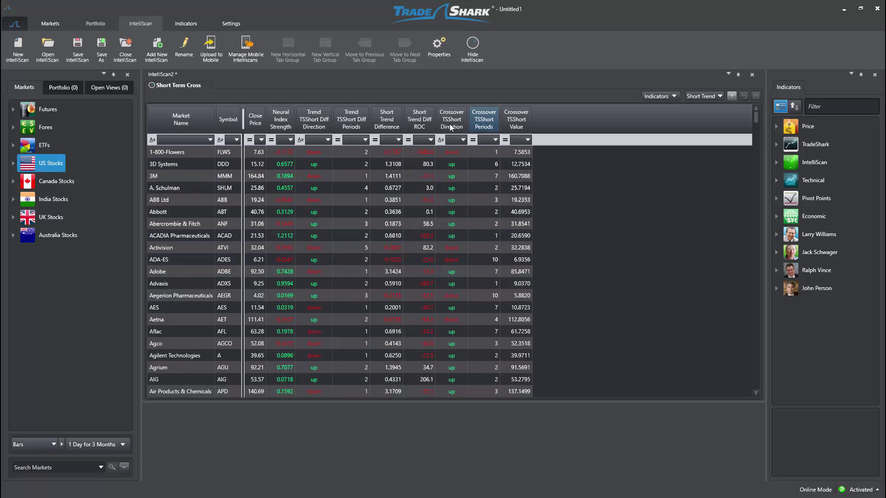
Reorder the columns to Crossover TSShort Periods, Crossover TSShort Direction, then Trend TSShort Diff Direction after Close Price.
left_click_drag(483, 119, 273, 117)
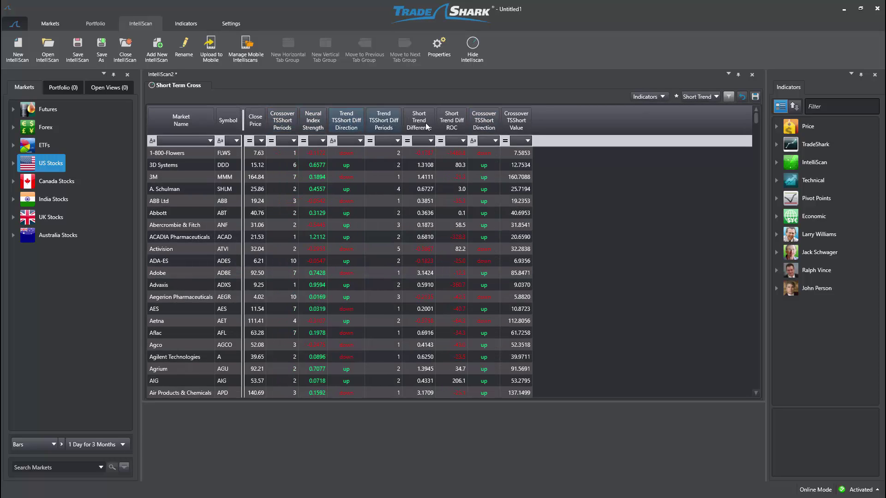
left_click_drag(483, 119, 311, 116)
left_click_drag(369, 118, 340, 118)
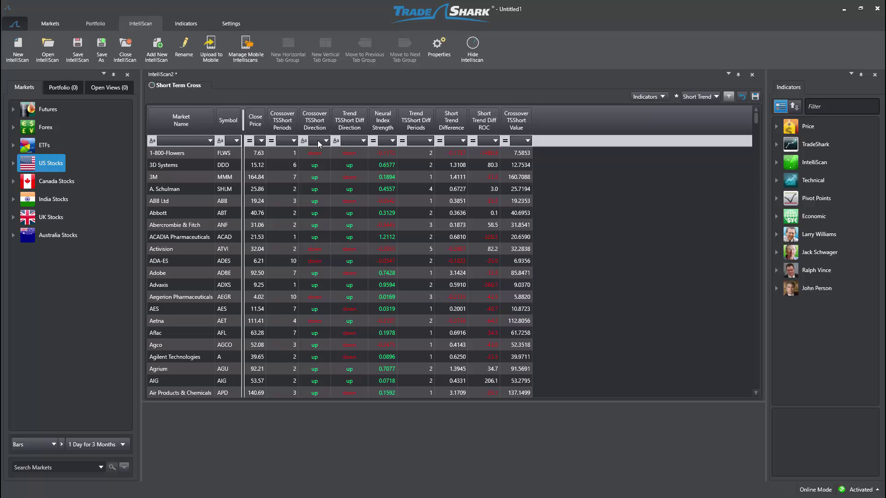
Filter for up crossover direction, up trend direction and 1 crossover period.
left_click(317, 140)
left_click(325, 172)
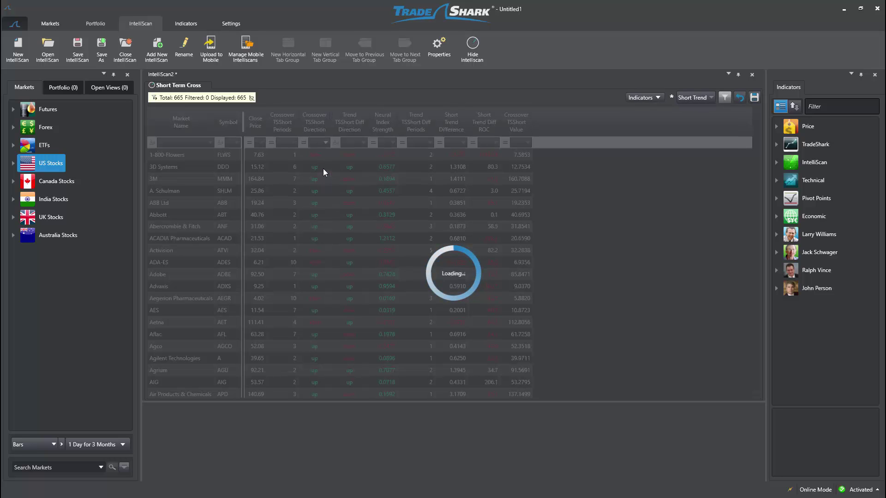
left_click(353, 142)
left_click(350, 171)
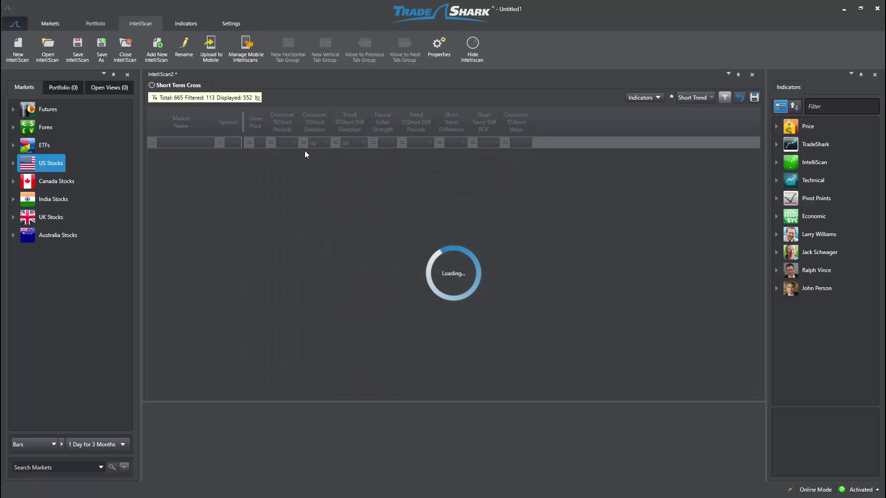
left_click(290, 143)
type("1")
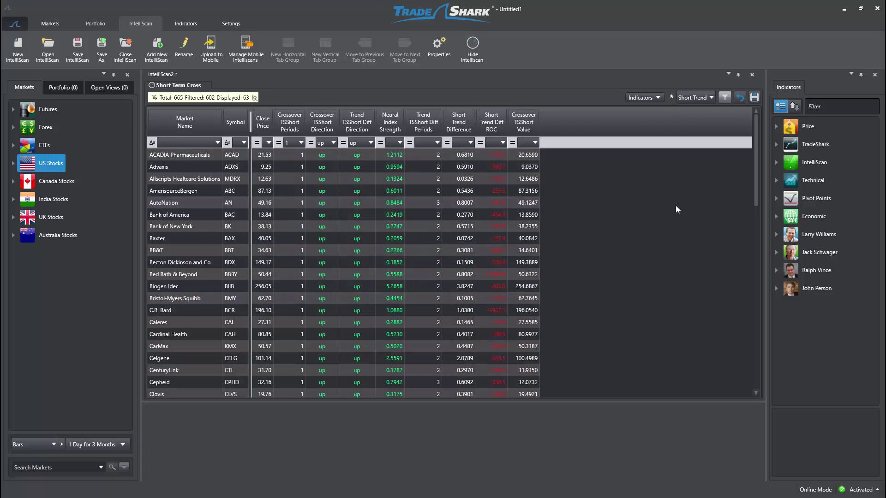
left_click(775, 162)
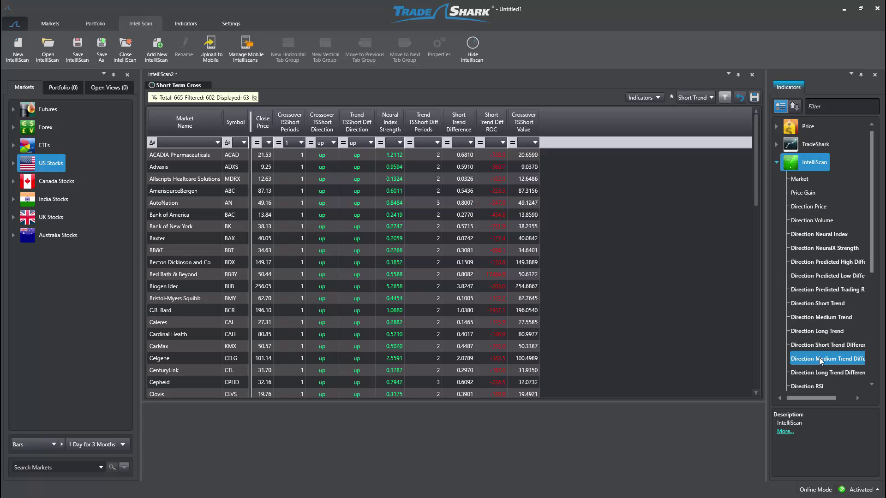
left_click(775, 162)
left_click(776, 144)
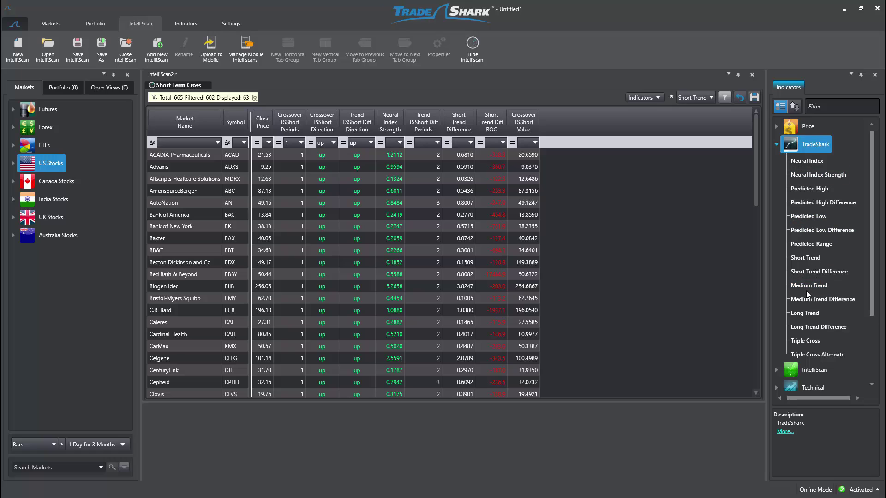
left_click(776, 145)
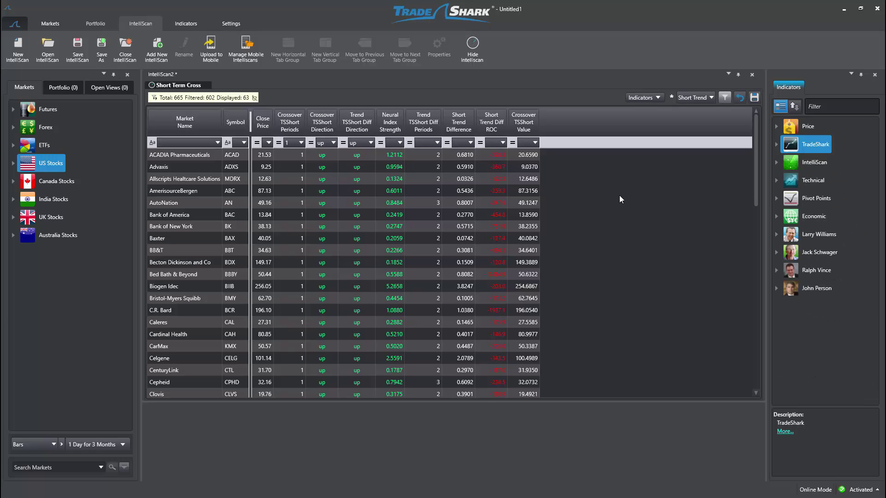
Add a 'Medium Term Cross' tab with the Medium Trend template, copying markets from Short Term Cross.
left_click(167, 57)
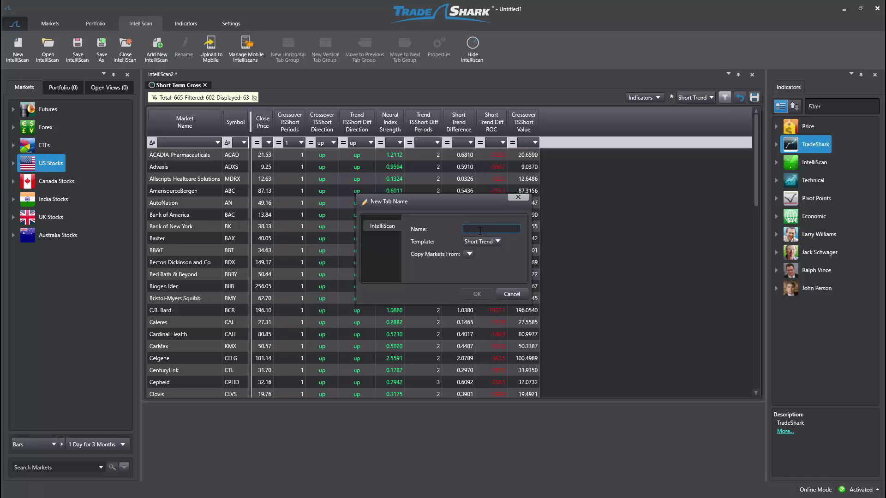
type("Medium Term Cross")
left_click(483, 240)
left_click(483, 273)
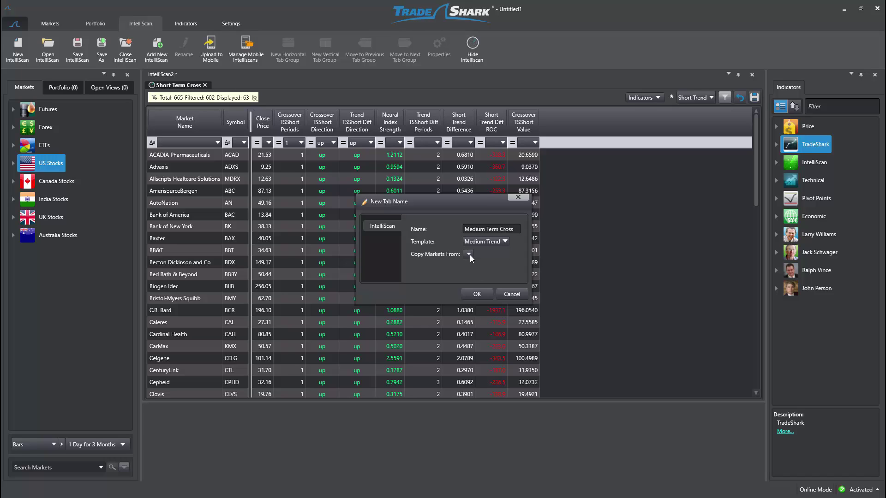
left_click(469, 254)
left_click(476, 264)
left_click(475, 295)
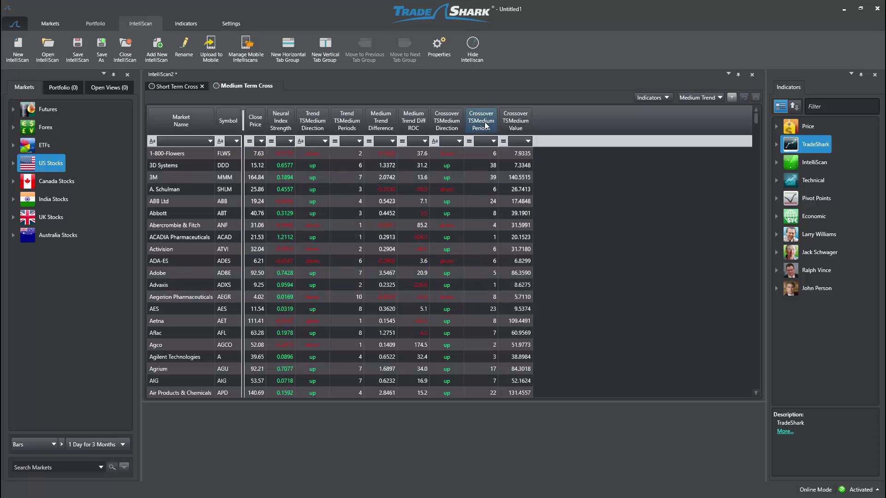
Reorder the columns to Crossover TSMedium Periods, Crossover TSMedium Direction, then Trend TSMedium Direction after Close Price.
left_click_drag(422, 126, 280, 125)
left_click_drag(481, 122, 299, 129)
left_click_drag(377, 123, 347, 124)
Set the Crossover TSMedium Direction and Trend TSMedium Direction filters to up.
left_click(330, 142)
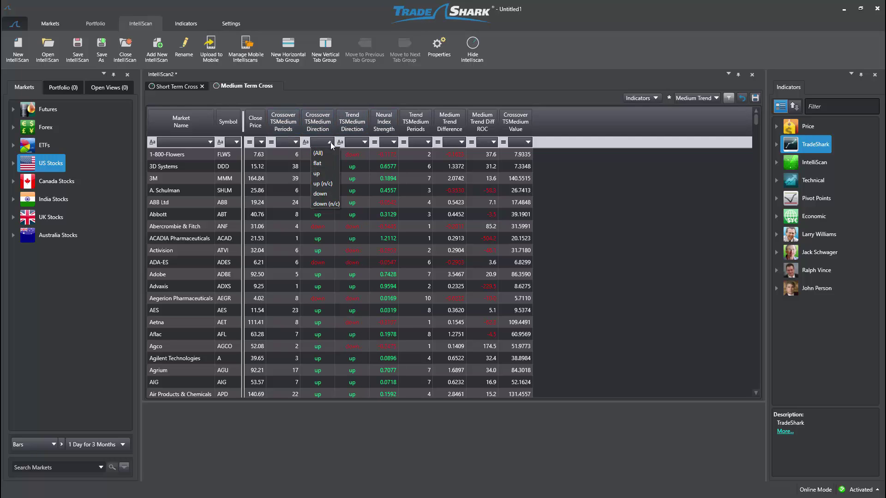
left_click(329, 160)
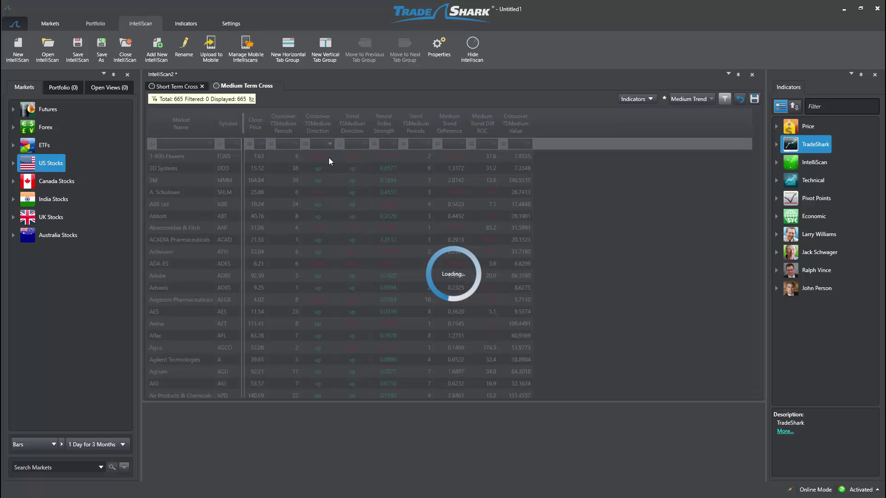
left_click(353, 143)
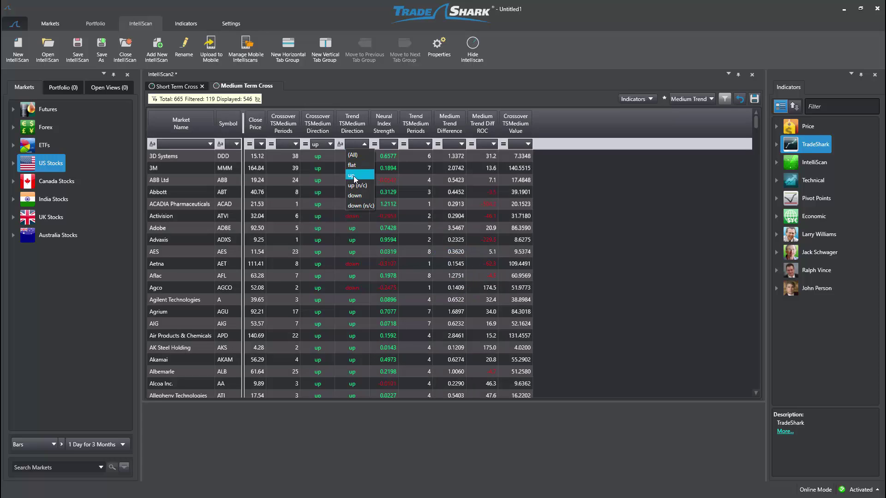
left_click(353, 176)
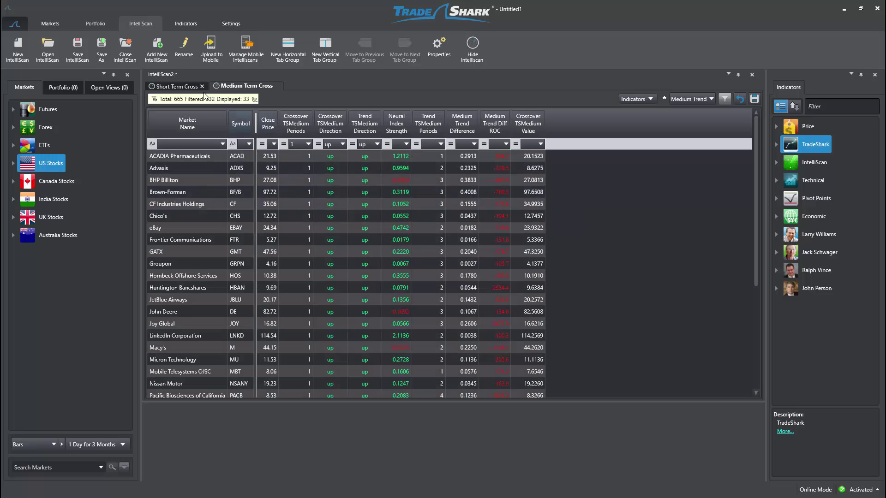
Add a 'Long Term Cross' tab with the Long Trend template, copying markets from Short Term Cross.
left_click(156, 46)
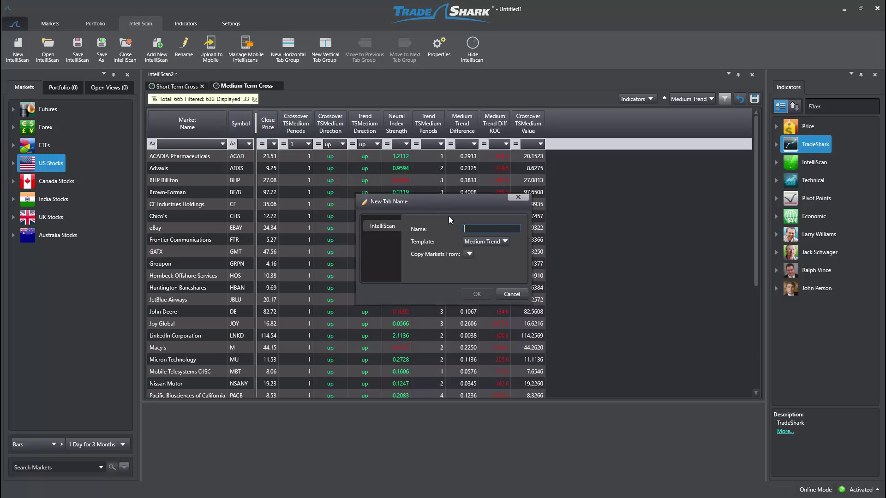
type("Long Term Cross")
left_click(483, 241)
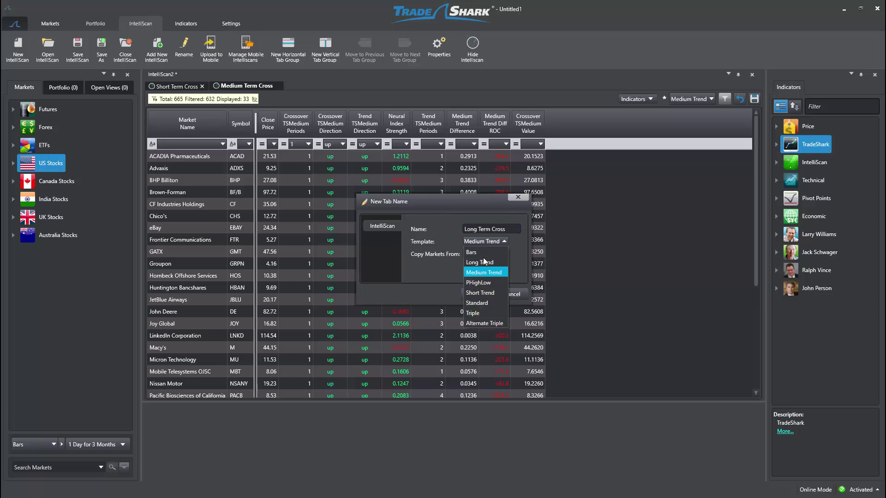
left_click(483, 264)
left_click(469, 253)
left_click(477, 274)
left_click(477, 293)
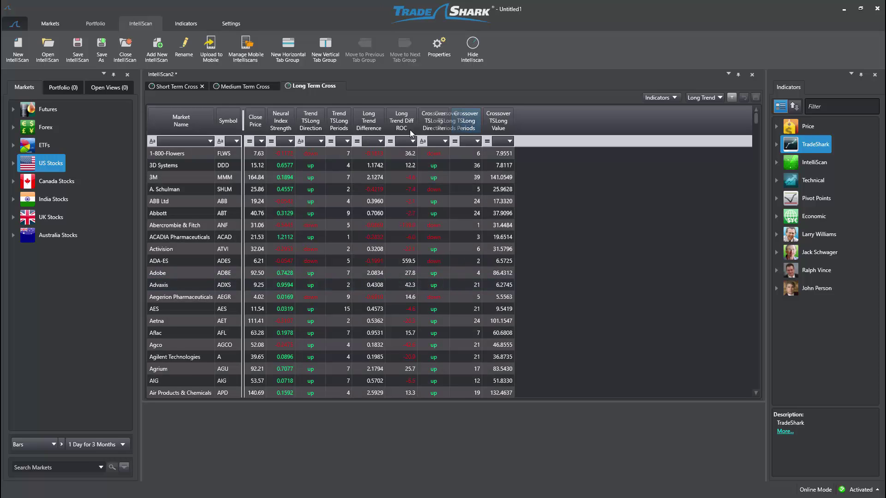
Reorder the columns to Crossover TSLong Periods, Crossover TSLong Direction, then Trend TSLong Direction after Close Price.
left_click_drag(376, 137, 269, 120)
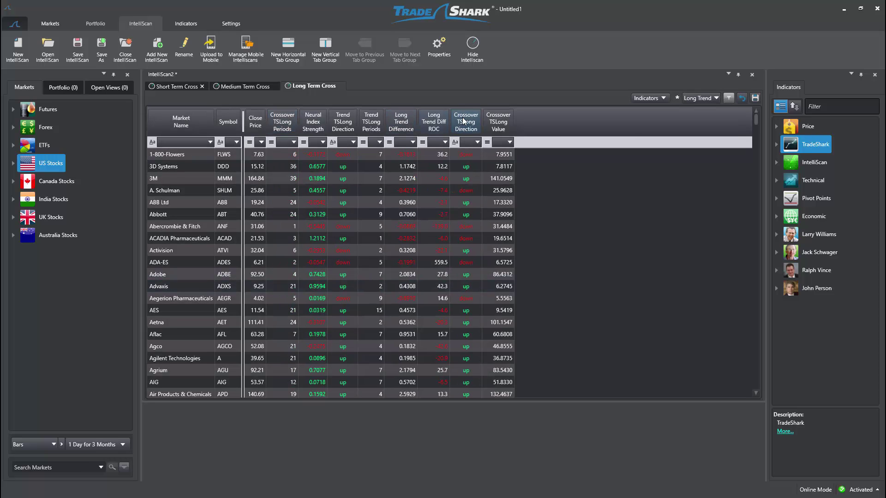
left_click_drag(464, 121, 308, 122)
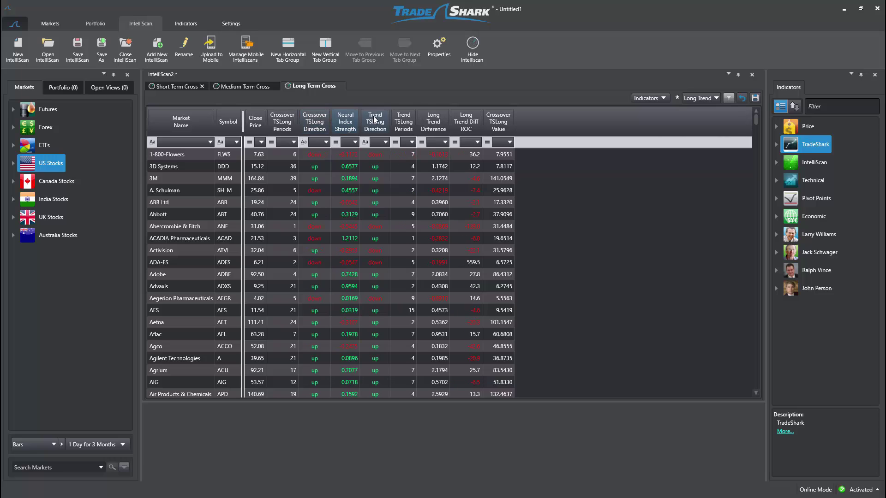
left_click_drag(374, 120, 341, 123)
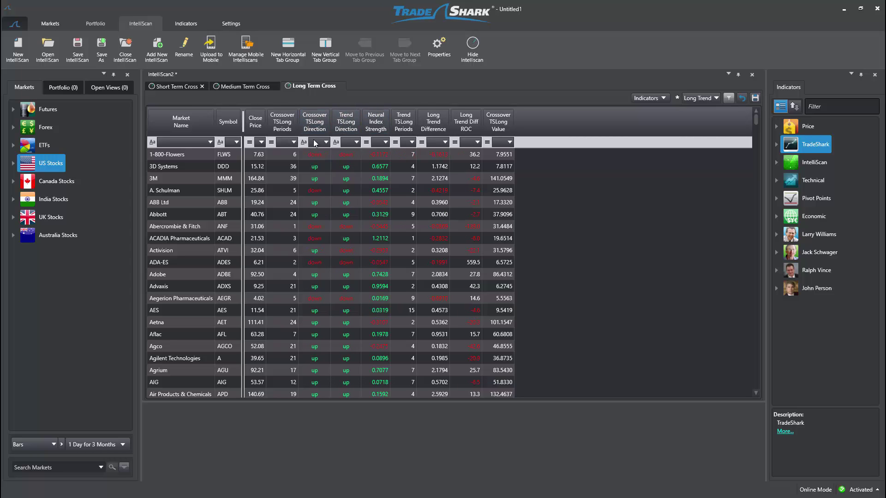
Filter for up long-term crossover, up long-term trend and 1 crossover period, leaving 7 of 665.
left_click(315, 142)
left_click(314, 174)
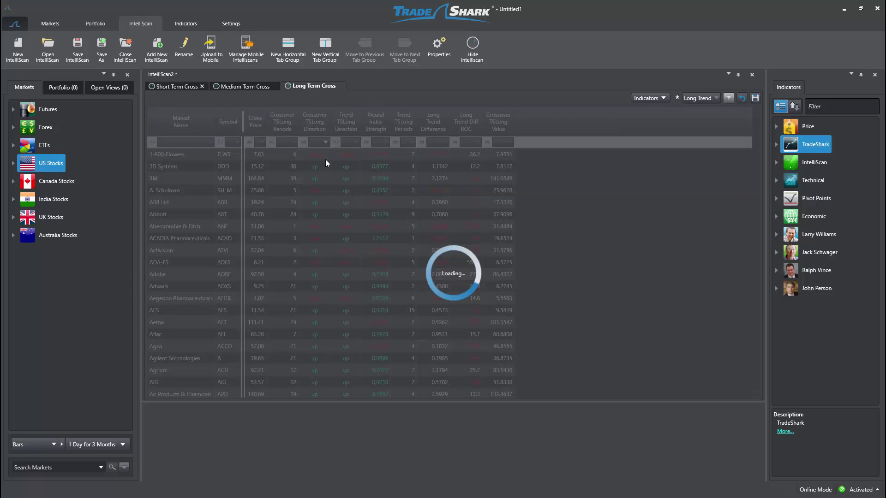
left_click(346, 144)
left_click(347, 176)
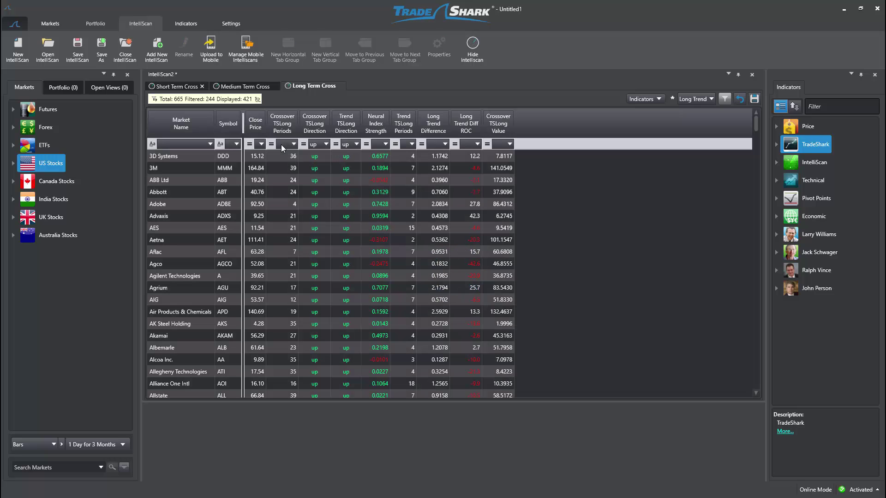
left_click(281, 144)
type("1")
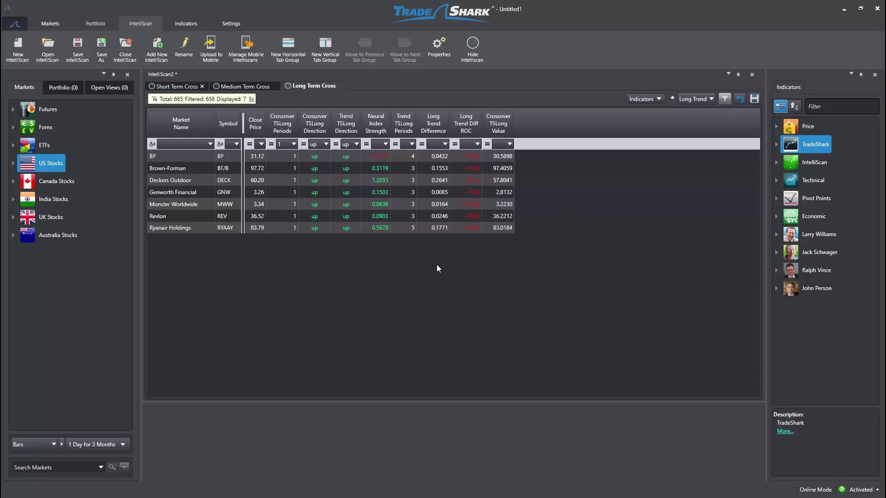
Review the Short, Medium and Long Term Cross results.
left_click(196, 86)
left_click(250, 87)
left_click(309, 88)
Save the IntelliScan as 'Long Stocks' (.tsisc) in the Intelliscans folder.
left_click(104, 56)
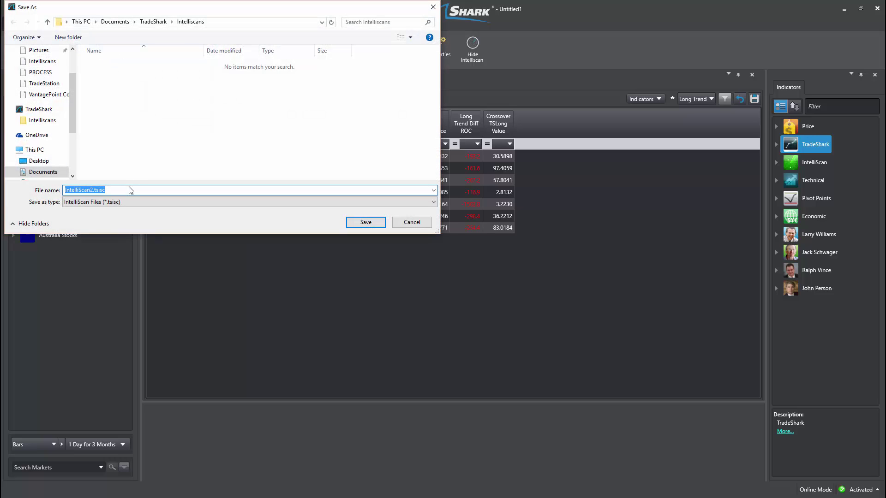
type("Long Stocks")
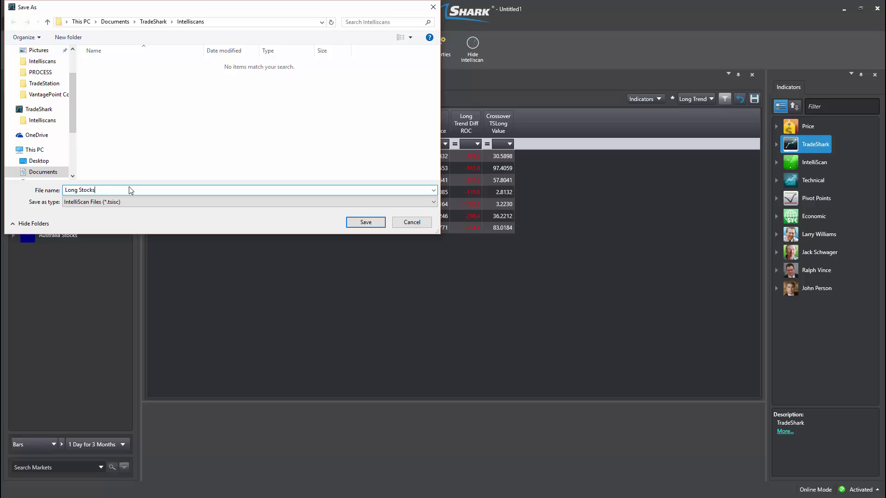
left_click(366, 222)
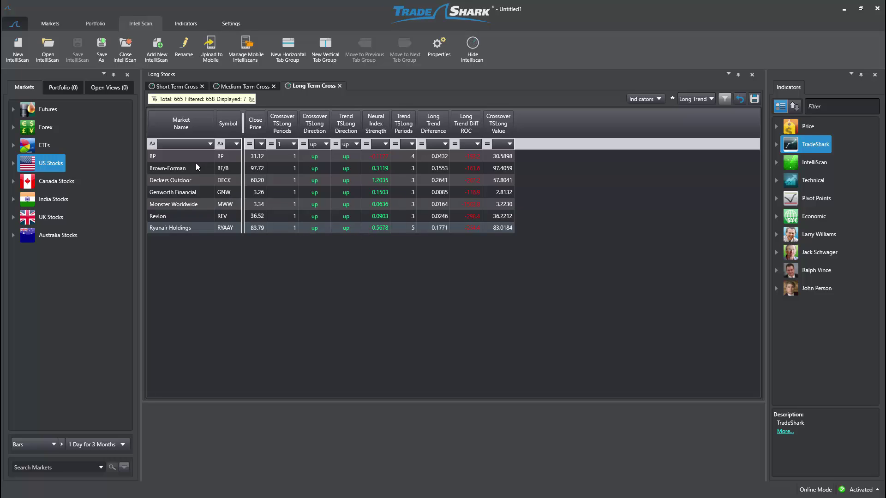
Review the Short, Medium and Long Term Cross tabs, then start a new empty IntelliScan.
left_click(173, 87)
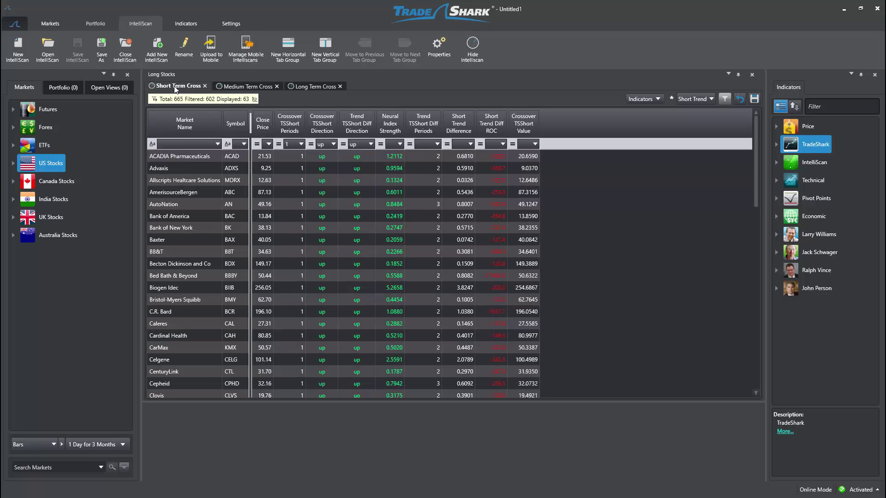
left_click(247, 88)
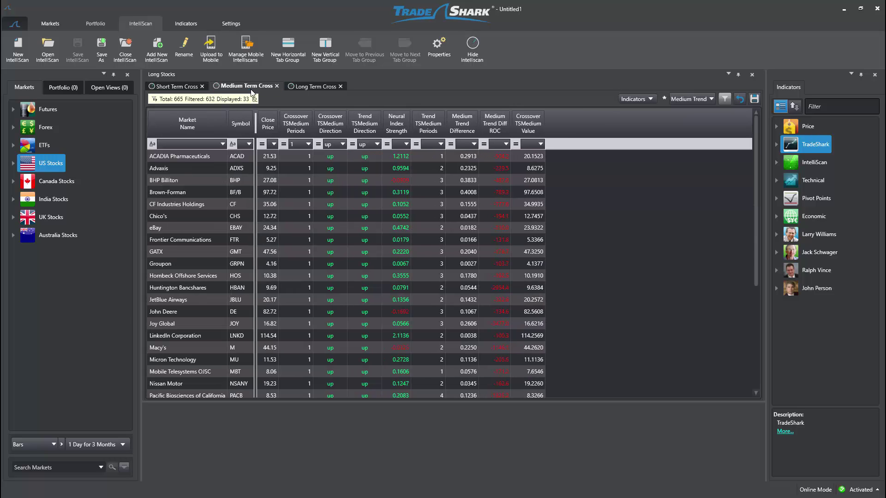
left_click(314, 87)
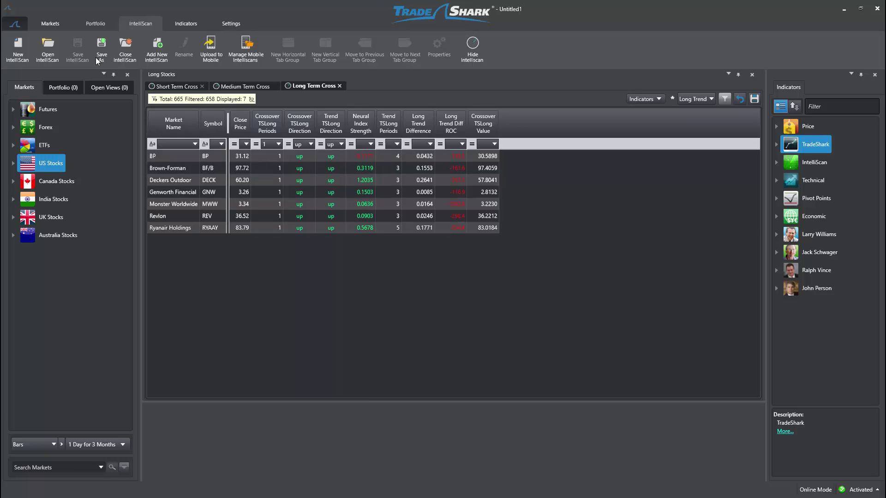
left_click(26, 57)
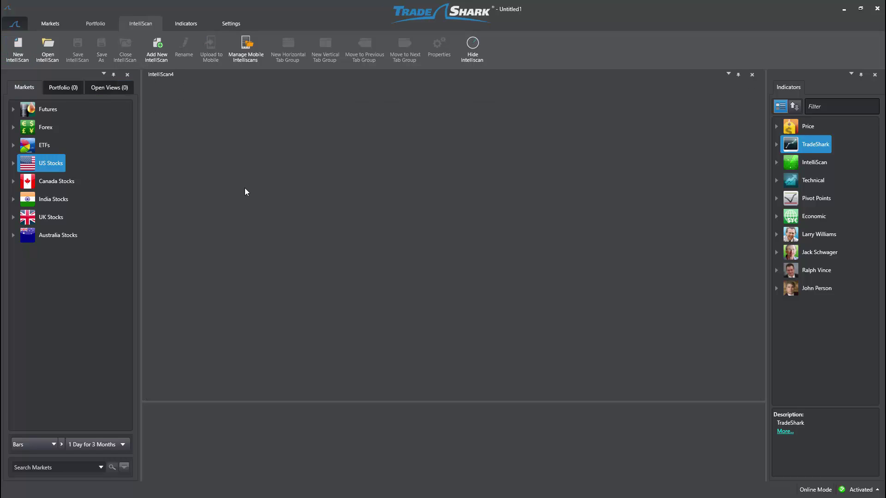
Add Futures markets as a tab named 'Futures' using the Medium Trend template.
left_click(56, 110)
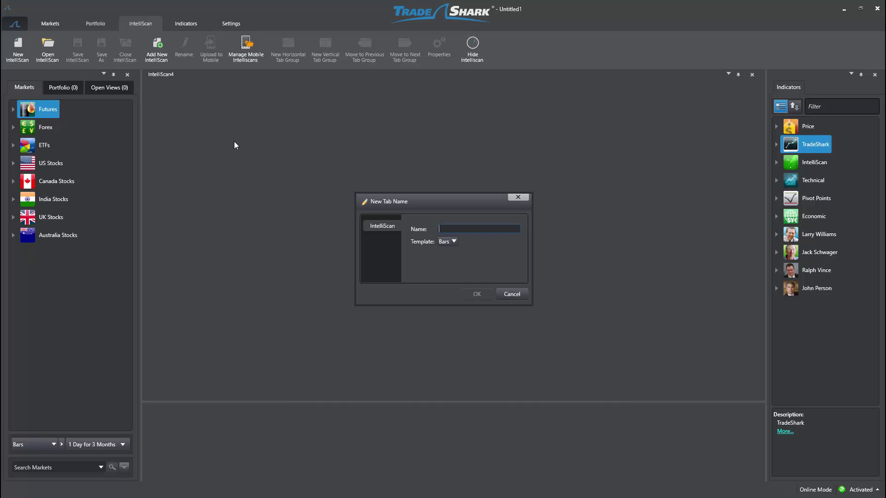
type("Futures")
left_click(453, 242)
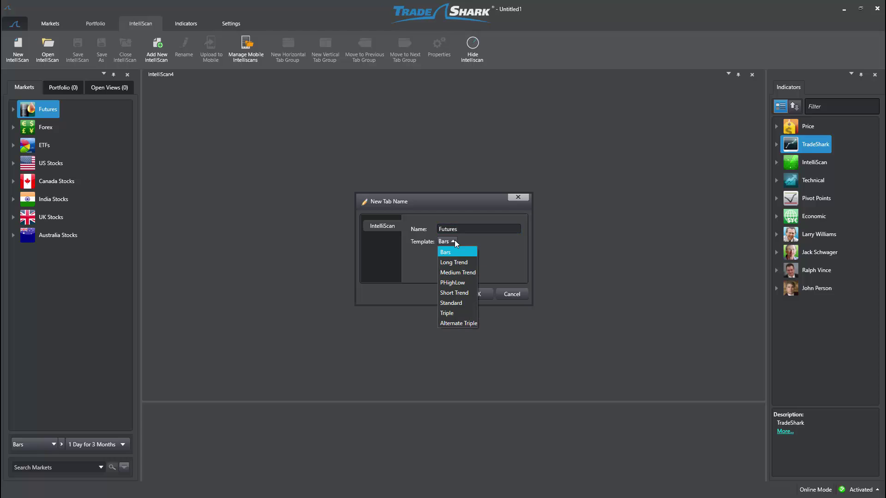
left_click(462, 272)
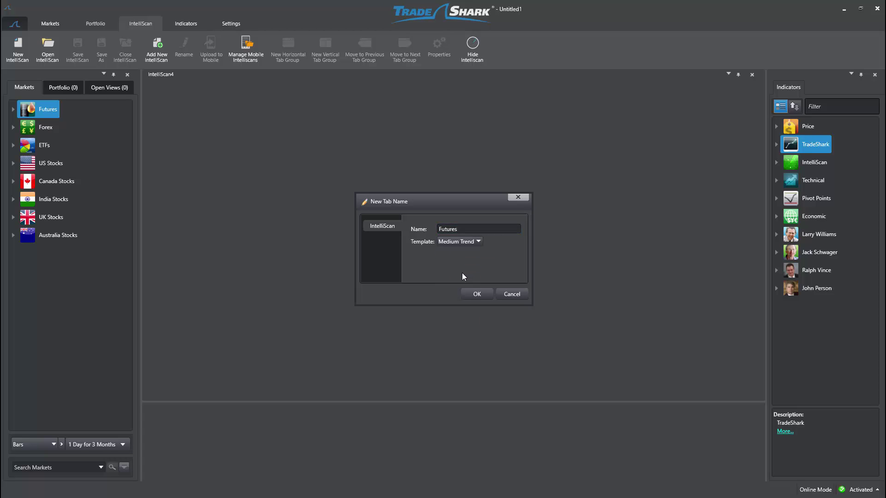
left_click(476, 294)
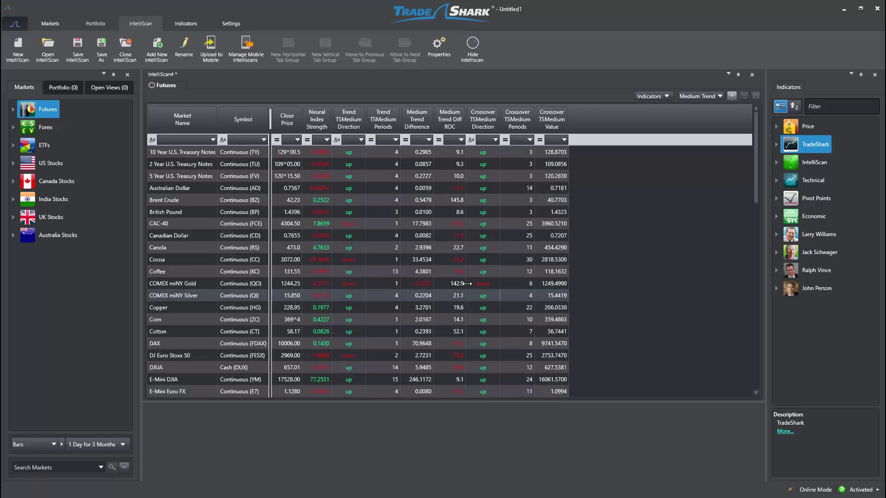
Move the TSMedium crossover columns beside Close Price and filter for down crossover, down trend and 1 period.
left_click_drag(515, 123, 352, 114)
left_click_drag(418, 120, 364, 125)
left_click(362, 141)
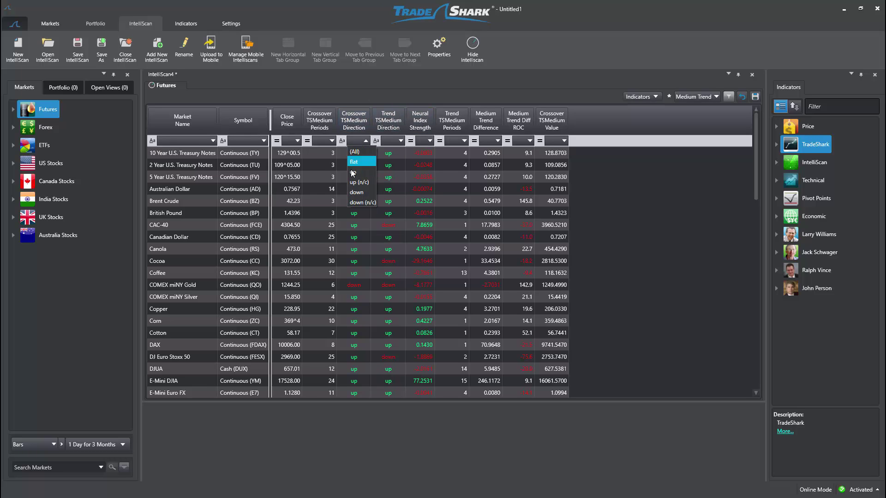
left_click(356, 194)
left_click(389, 142)
left_click(391, 194)
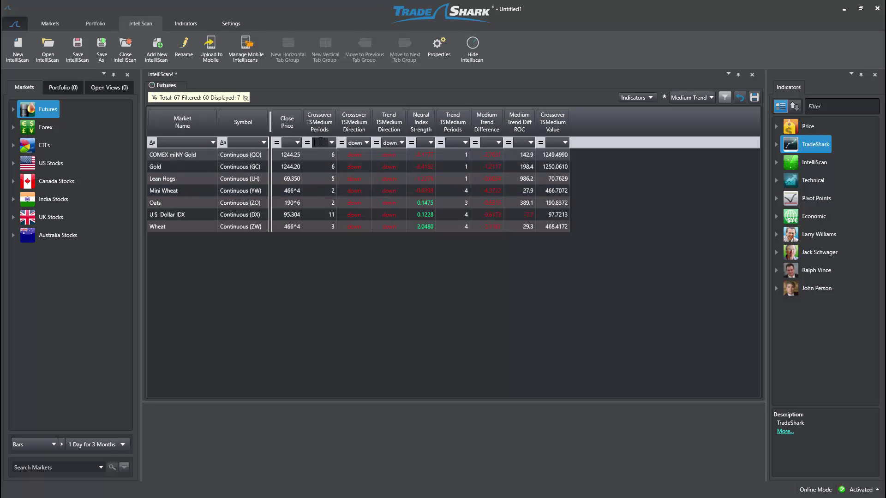
type("1")
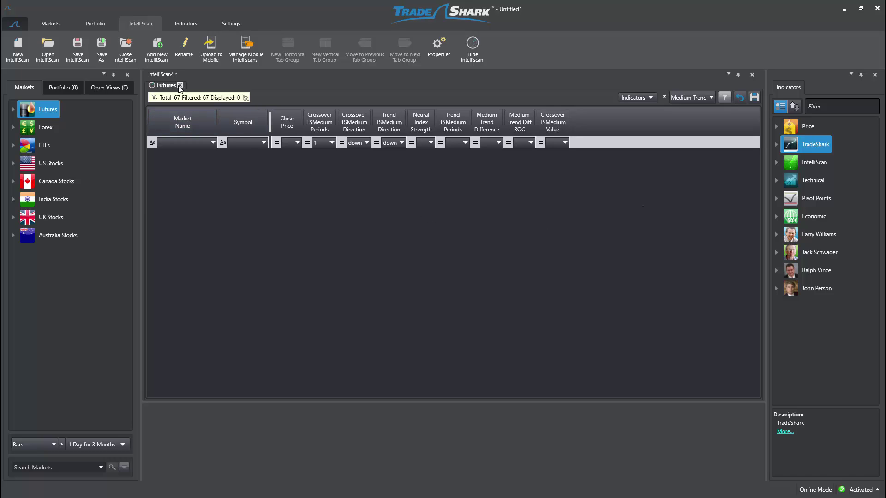
Create an 'ETF' scan tab without copying markets and add the ETFs market list to it.
left_click(157, 49)
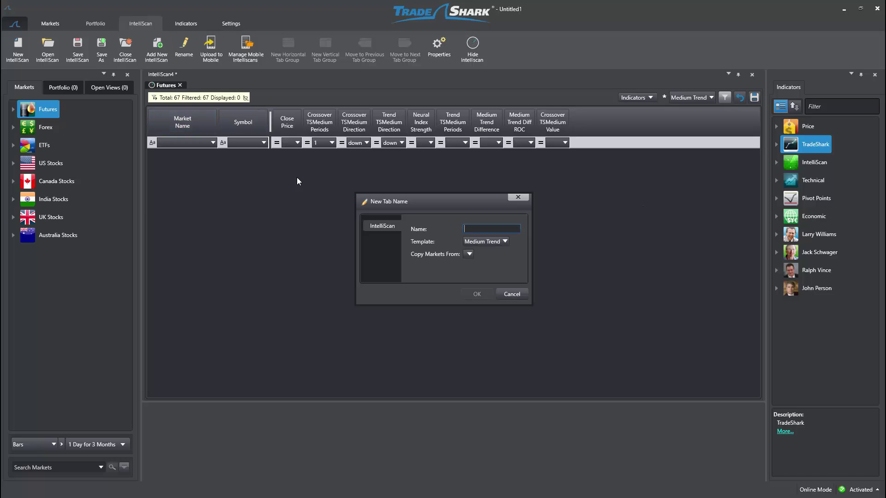
type("ETF")
left_click(468, 254)
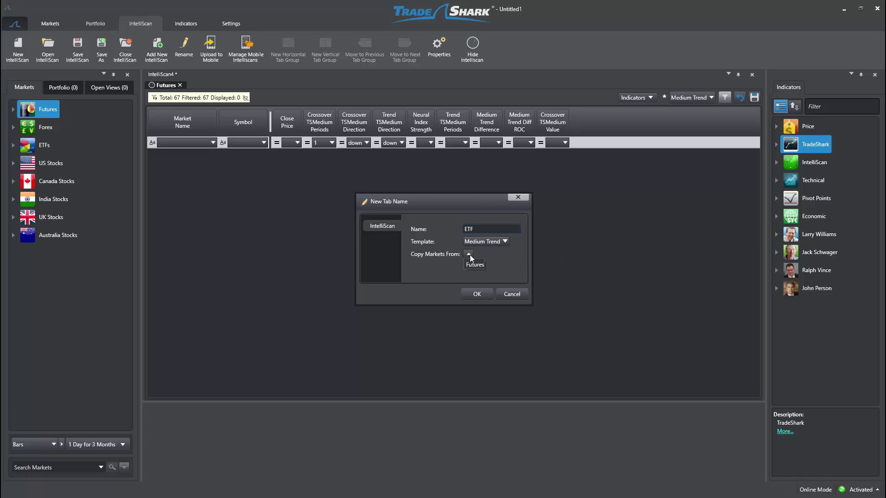
left_click(447, 272)
left_click(483, 299)
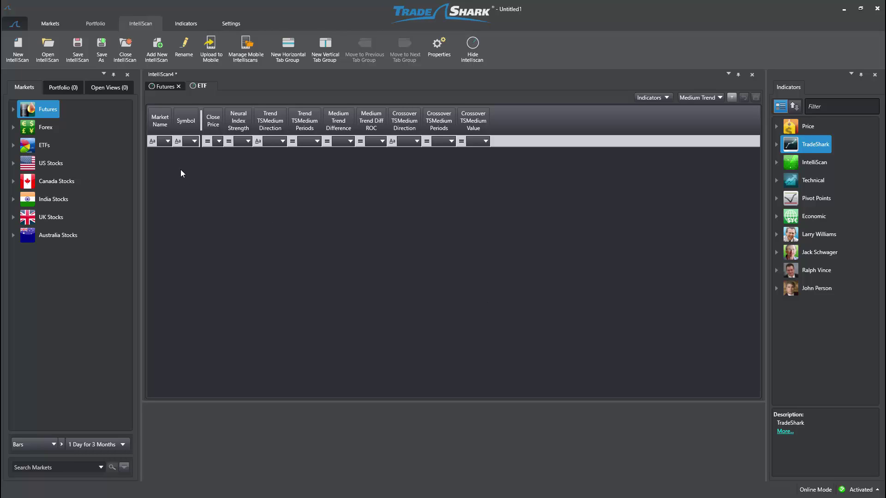
left_click(42, 148)
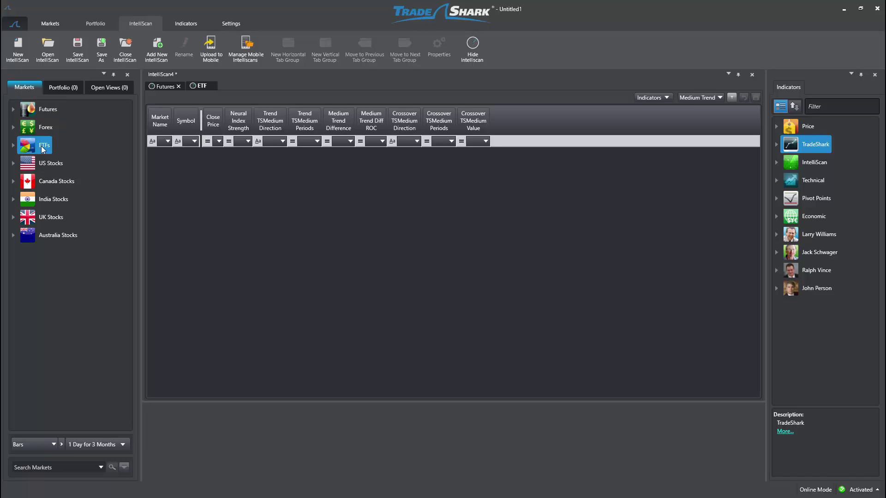
Move the Crossover TSMedium Periods and Direction columns ahead of Trend TSMedium Direction.
left_click(264, 205)
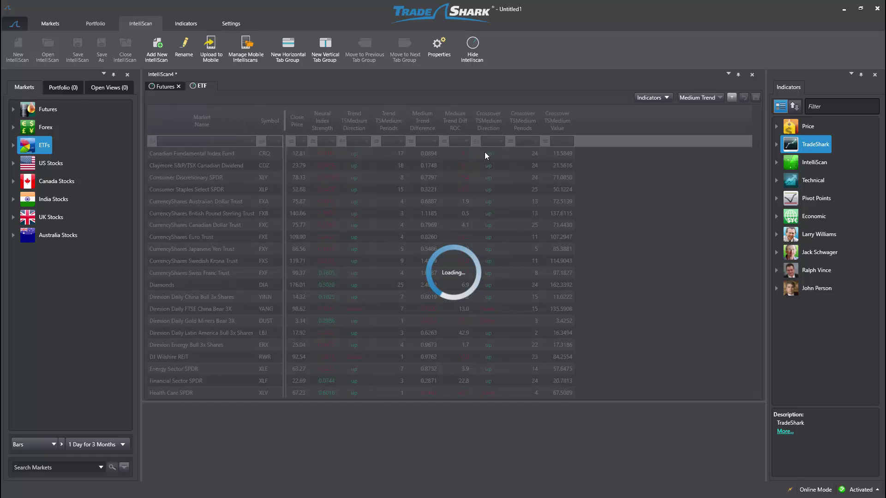
left_click_drag(522, 122, 318, 126)
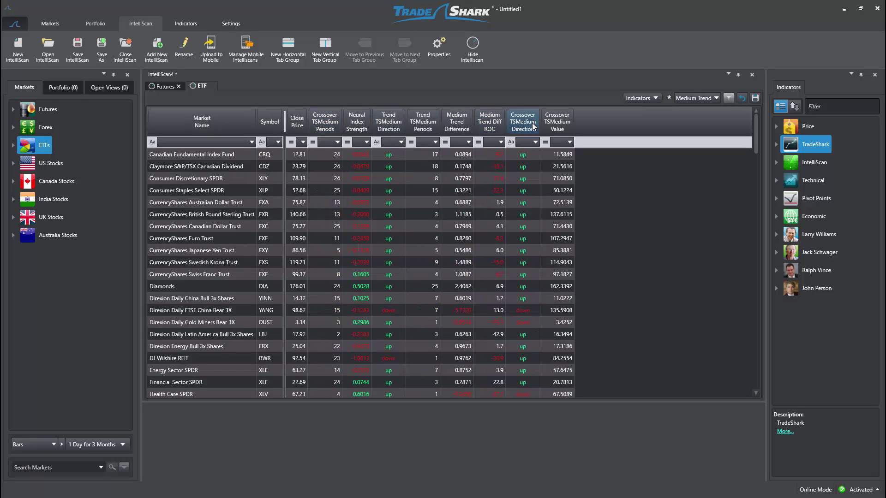
left_click_drag(533, 126, 353, 117)
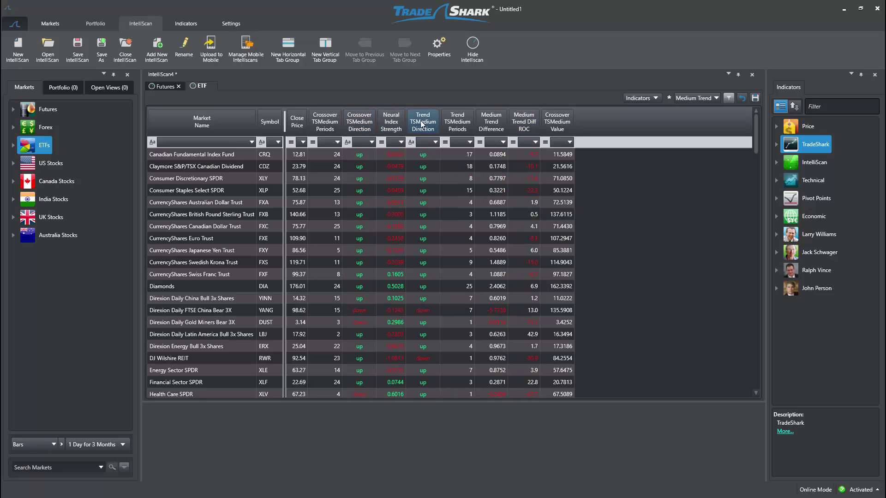
Filter crossover and trend direction to down and crossover periods to 1, leaving 3 of 153 ETFs.
left_click(364, 147)
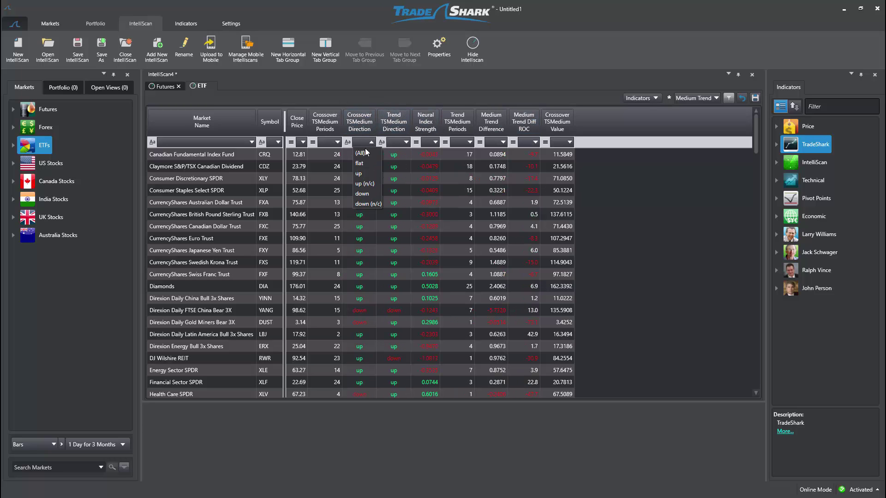
left_click(362, 184)
left_click(401, 144)
left_click(427, 146)
left_click(427, 145)
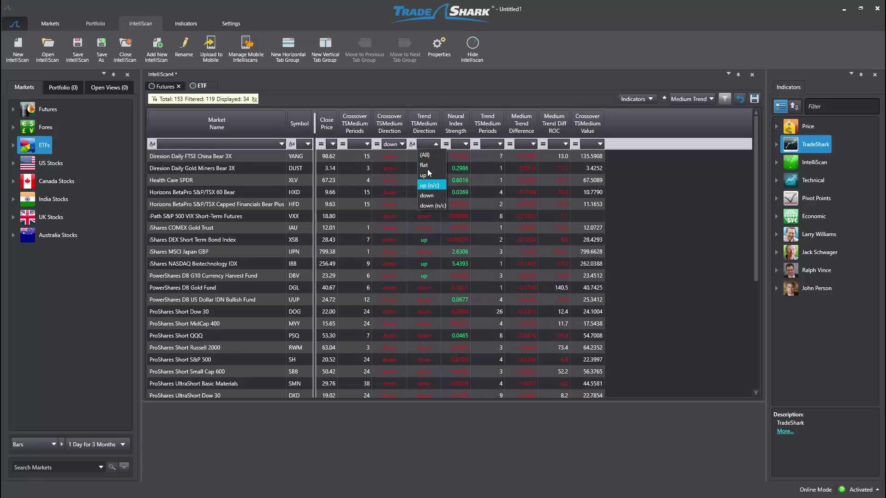
left_click(426, 174)
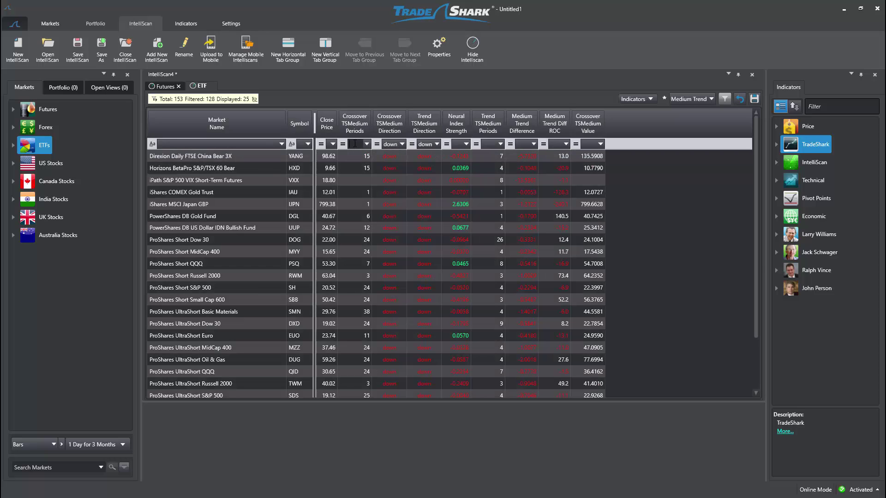
key("Return")
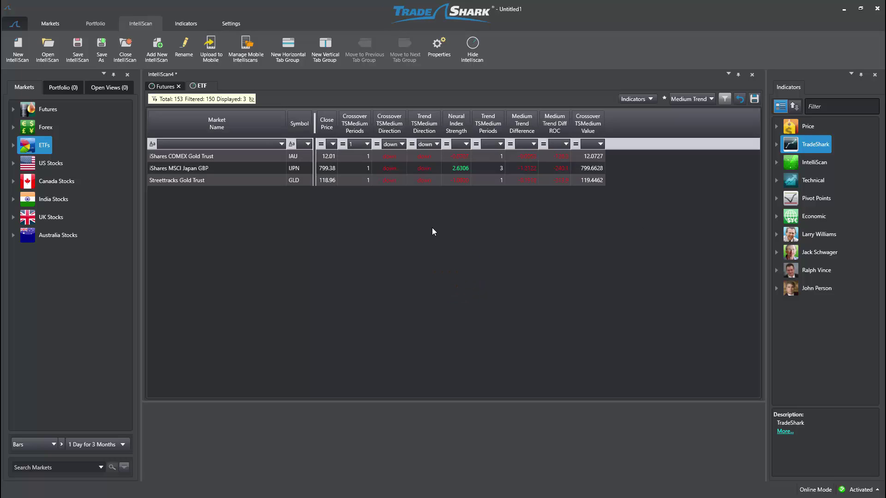
Create a 'Forex' scan tab using the Medium Trend template.
left_click(157, 47)
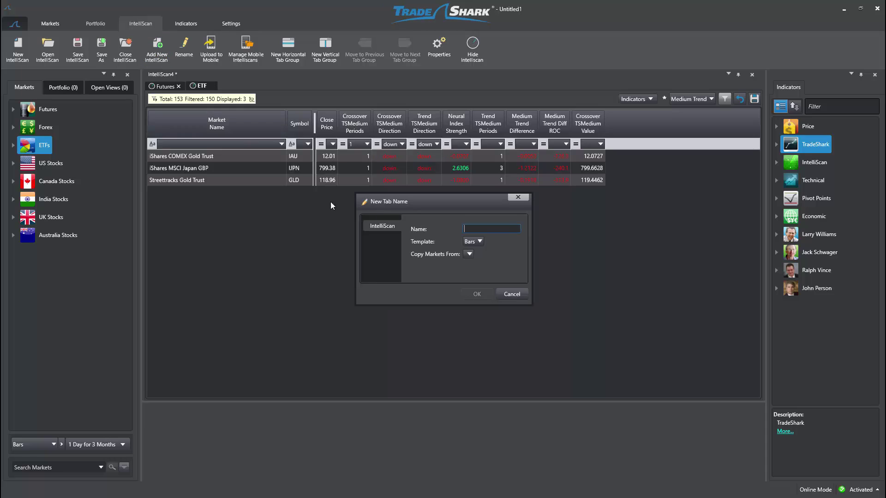
type("Forex")
left_click(479, 242)
left_click(483, 274)
left_click(475, 294)
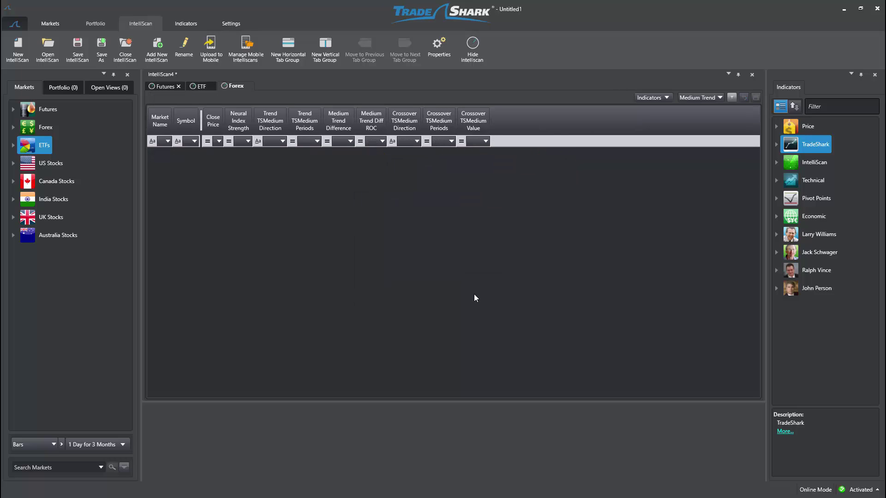
Load the Forex markets and order columns: crossover periods, crossover direction, then trend direction.
left_click_drag(57, 131, 257, 197)
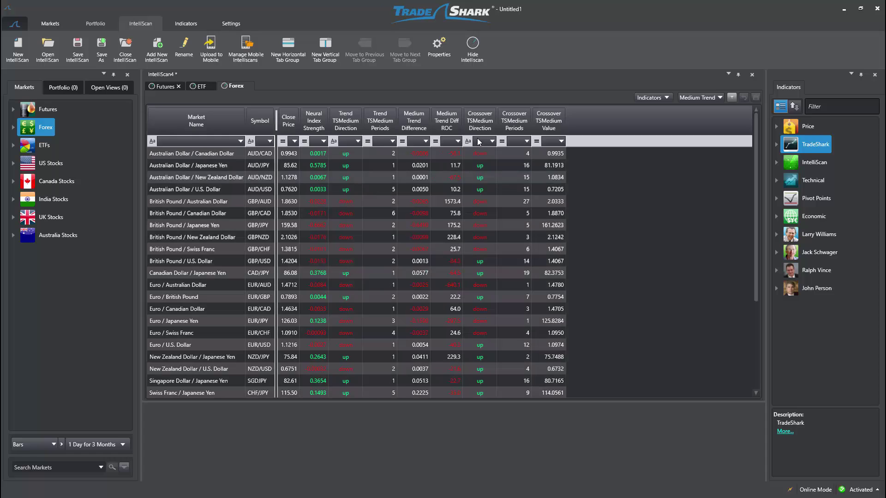
left_click_drag(514, 126, 308, 120)
left_click_drag(514, 122, 349, 124)
left_click_drag(414, 123, 369, 124)
Filter crossover and trend direction to down, leaving EUR/AUD and EUR/JPY (2 of 30).
left_click(363, 142)
left_click(355, 193)
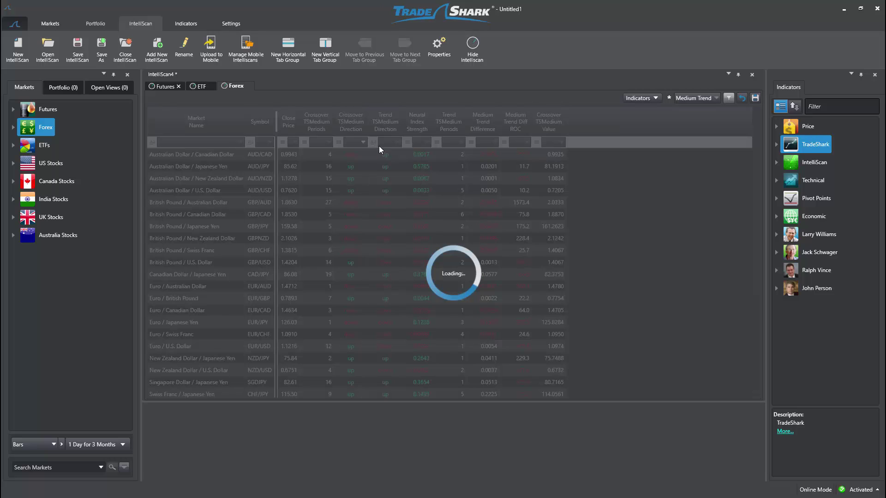
left_click(390, 144)
left_click(388, 196)
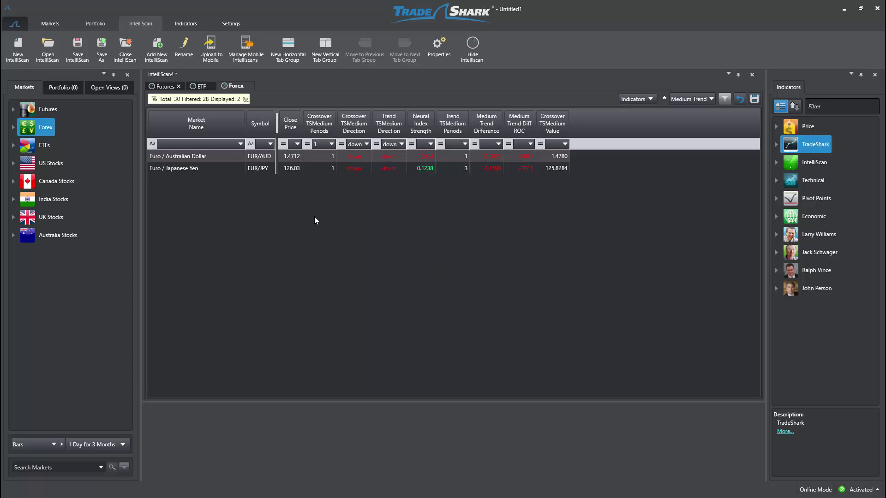
Review the ETF and Forex results, then save the scan as 'Short FuturesETF'.
left_click(199, 86)
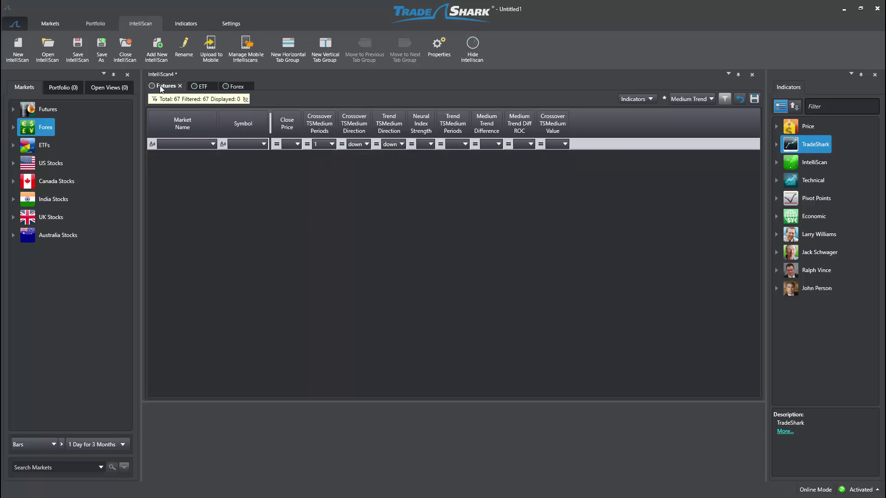
left_click(226, 87)
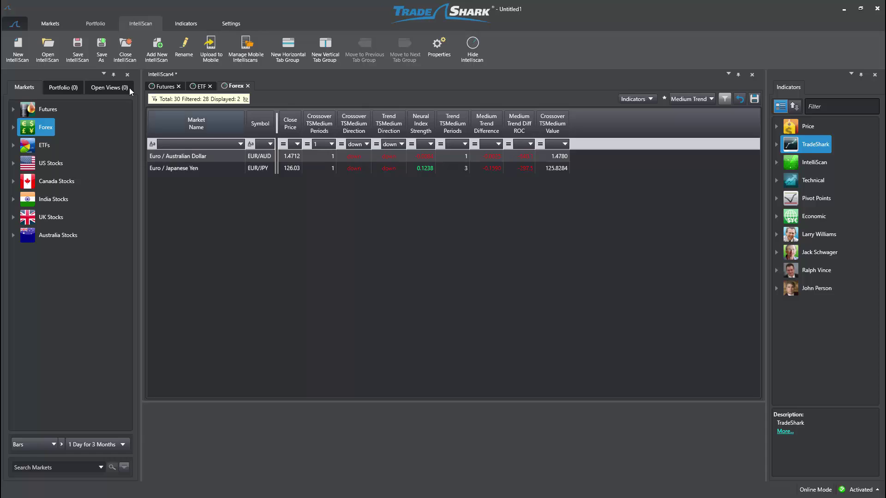
left_click(102, 49)
type("Short FuturesETF")
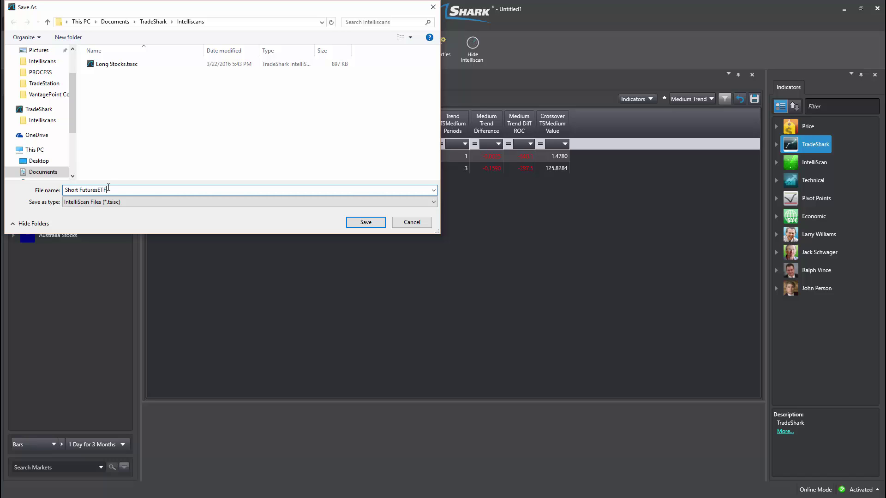
left_click(362, 221)
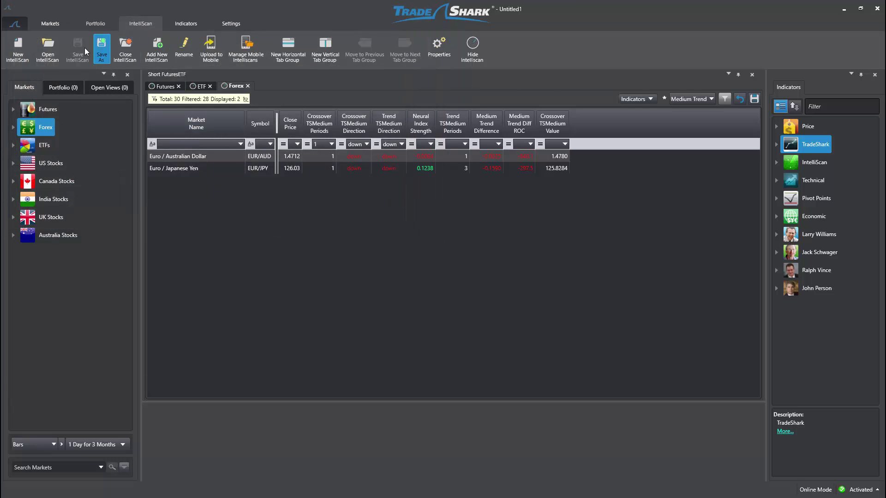
Open the Long Stocks scan and view its Medium Term Cross and Long Term Cross tabs.
left_click(48, 46)
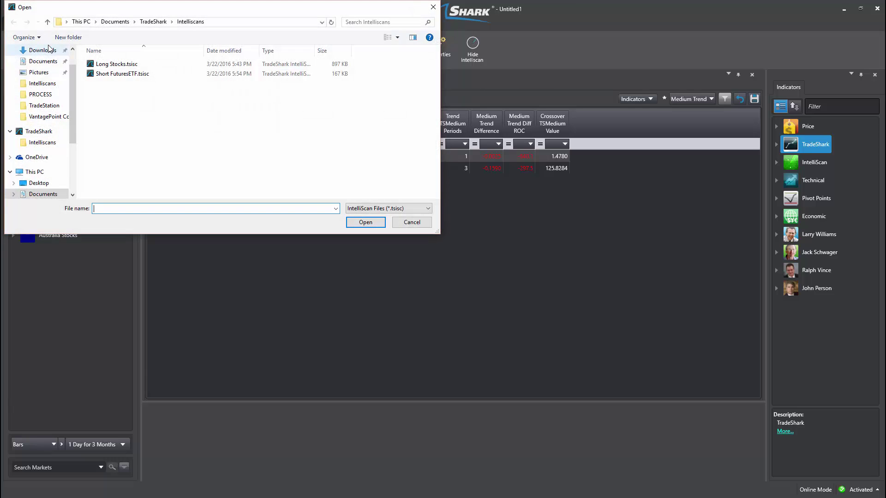
left_click(114, 66)
left_click(363, 225)
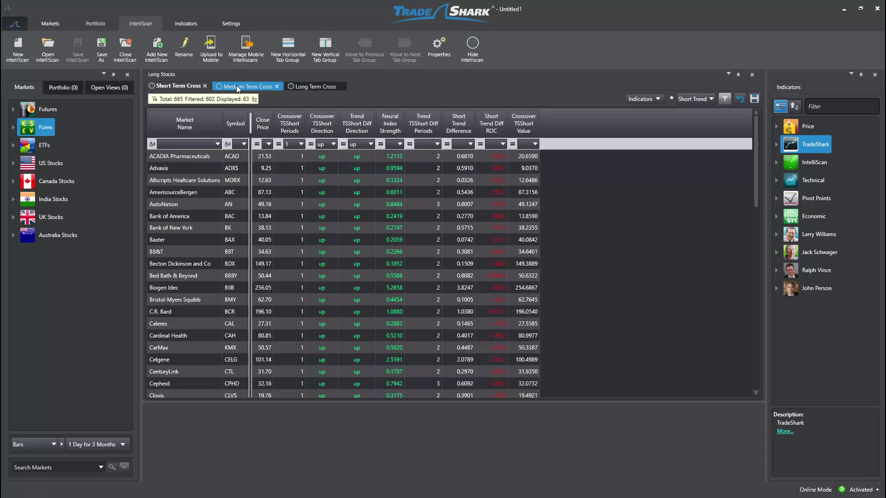
left_click(240, 84)
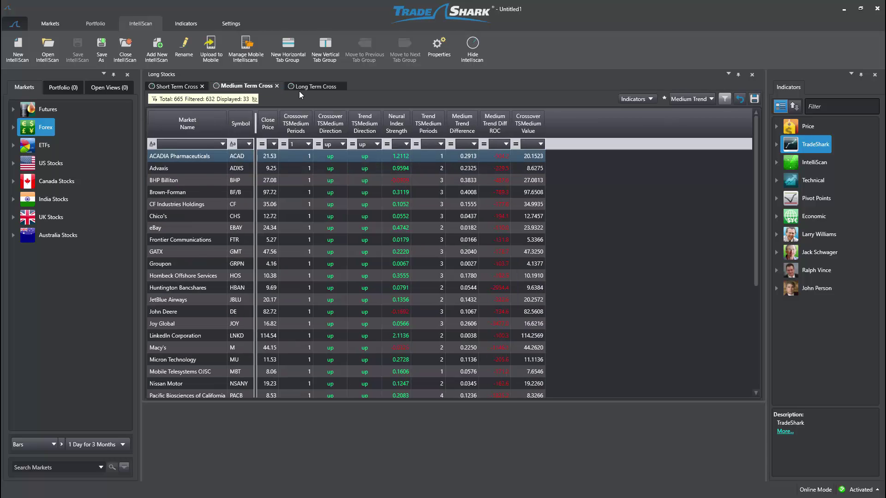
left_click(310, 85)
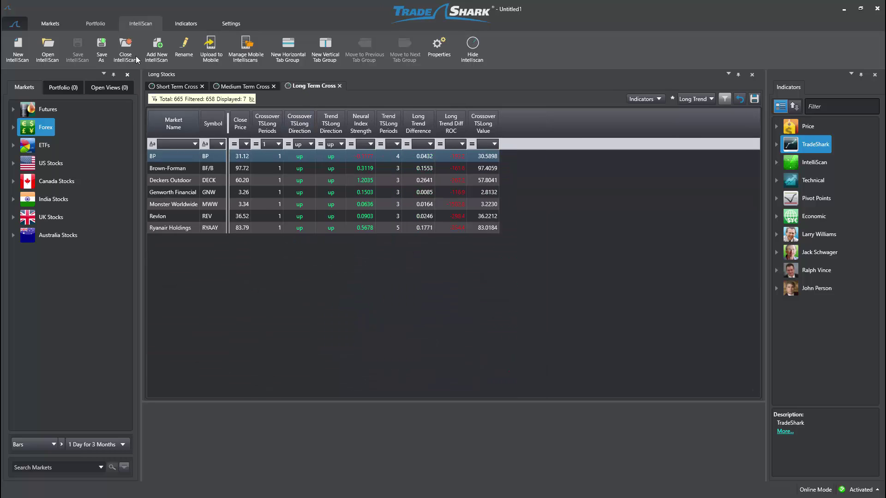
Reopen the saved Short FuturesETF scan.
left_click(46, 48)
left_click(102, 73)
left_click(366, 222)
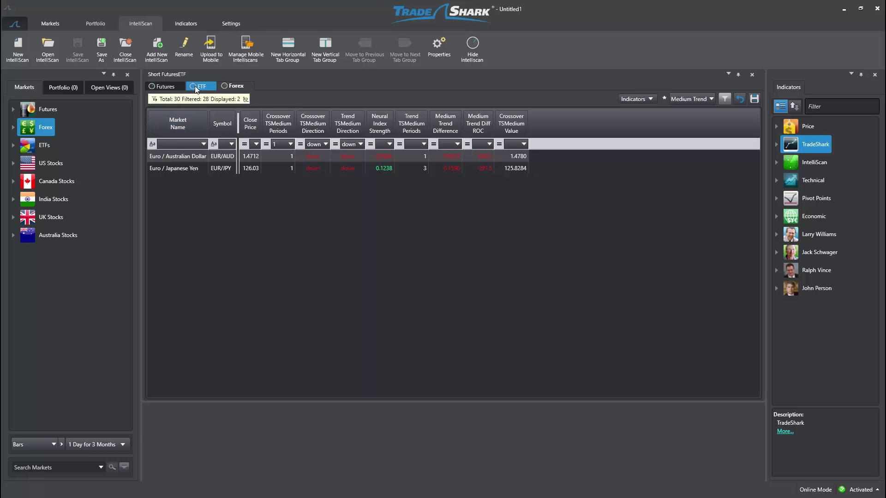
left_click(194, 87)
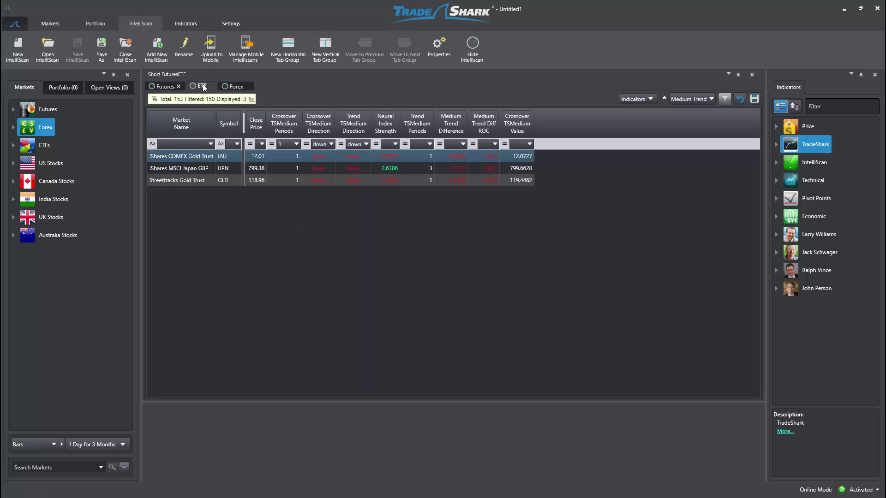
left_click(236, 86)
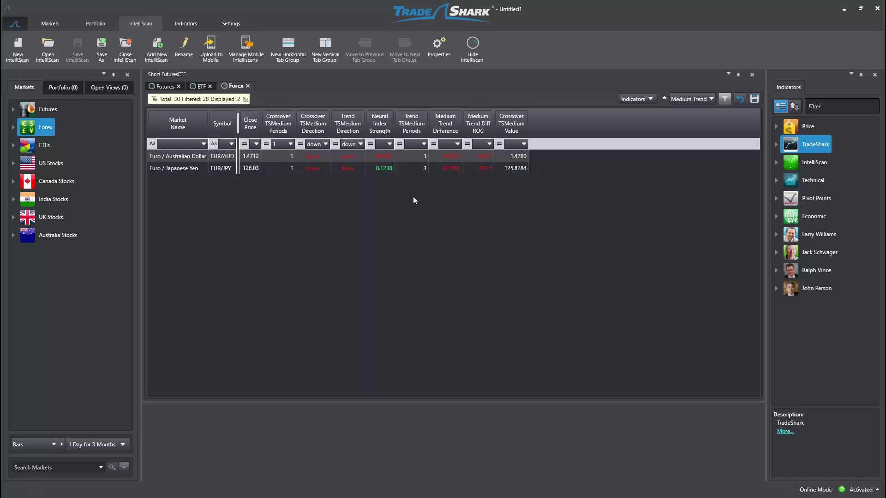